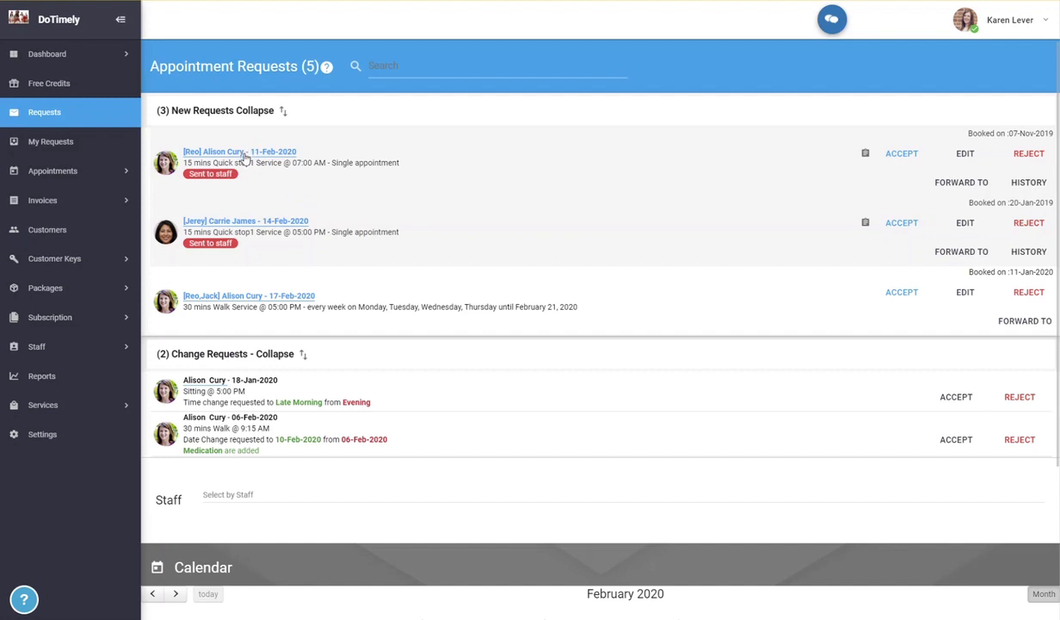
Step: Review the customer details and full appointments summary for the 11-Feb-2020 Quick stop1 request, and close the customer card
left_click(245, 159)
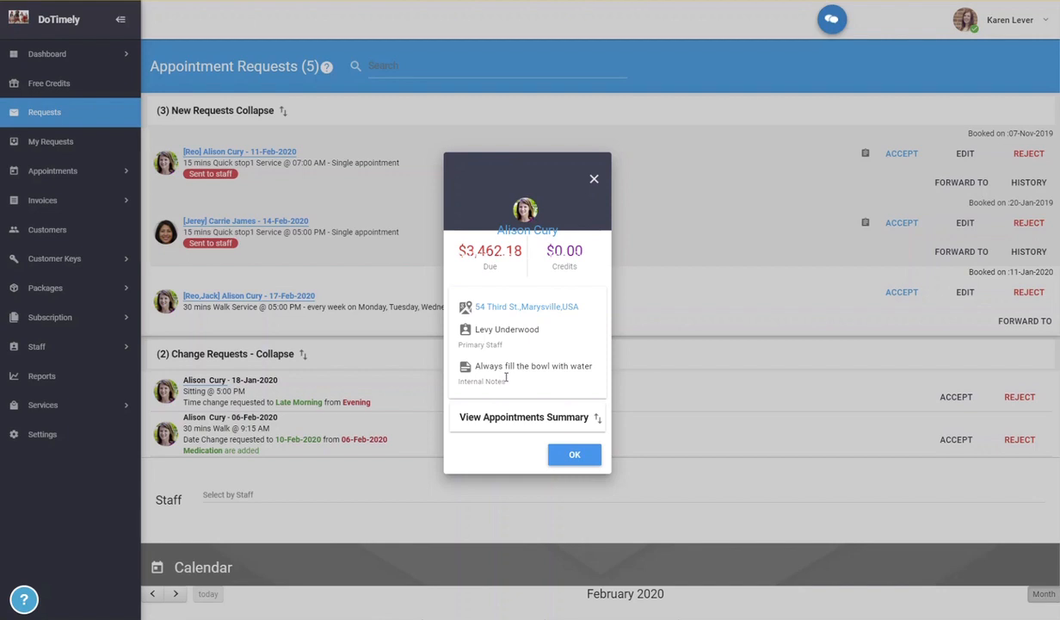
left_click(575, 416)
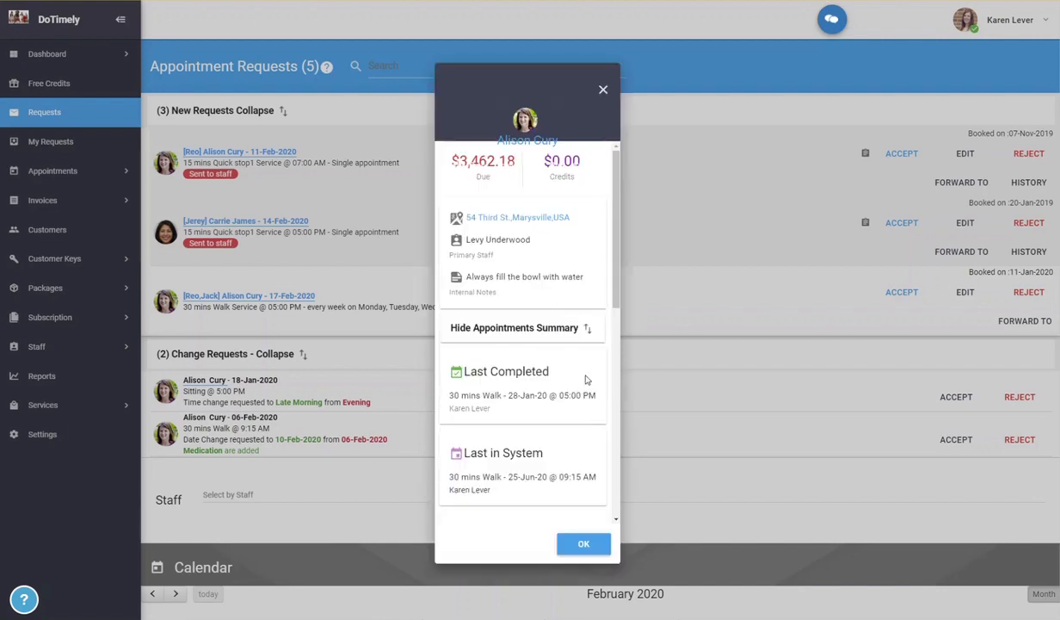
scroll(586, 379, "down", 1)
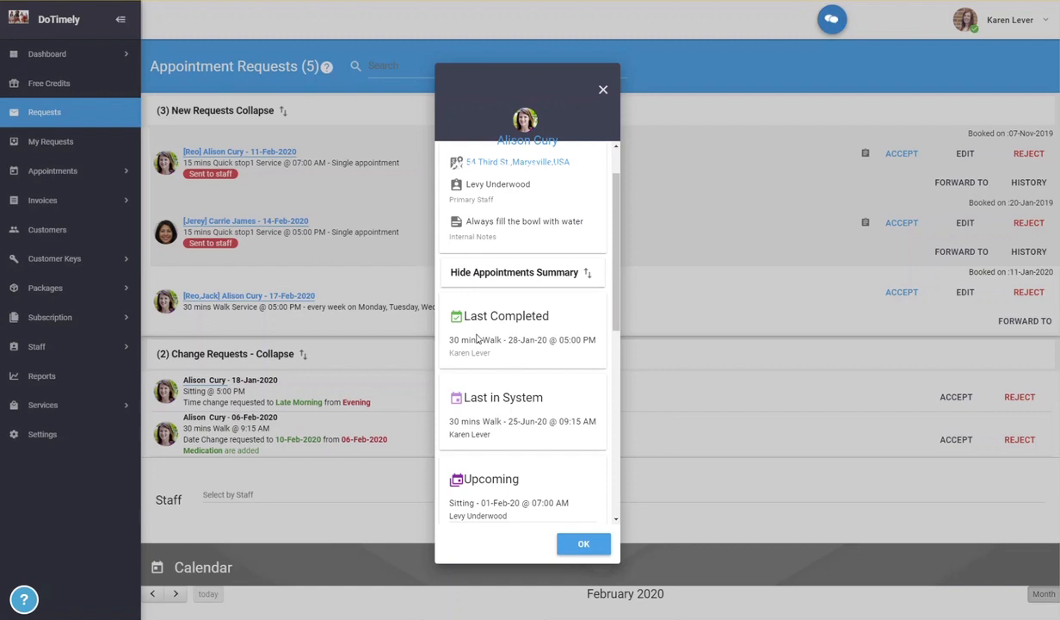
scroll(478, 340, "down", 2)
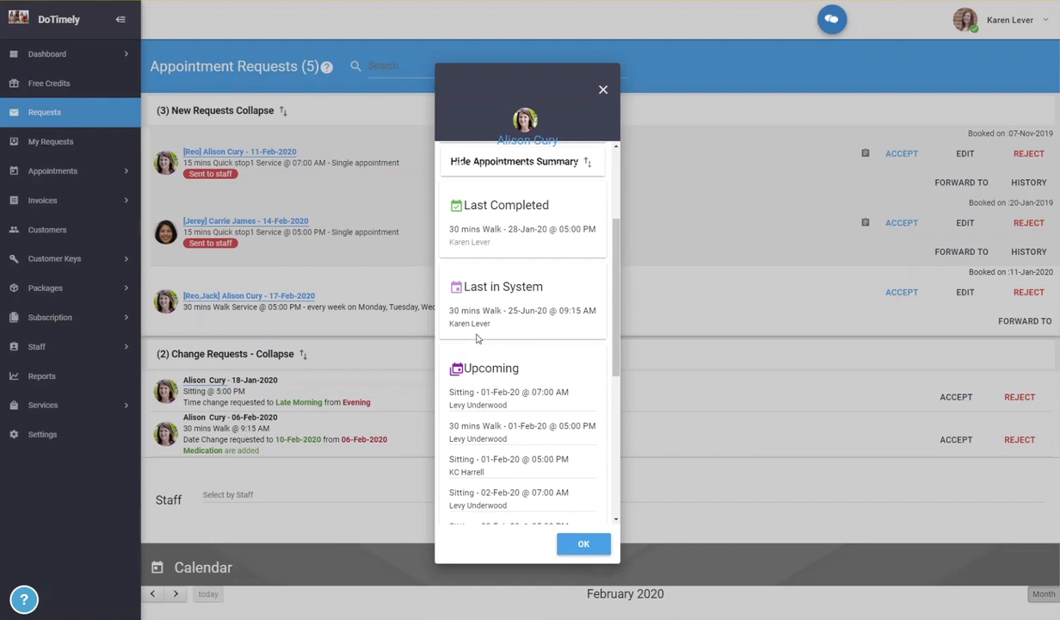
scroll(507, 318, "down", 2)
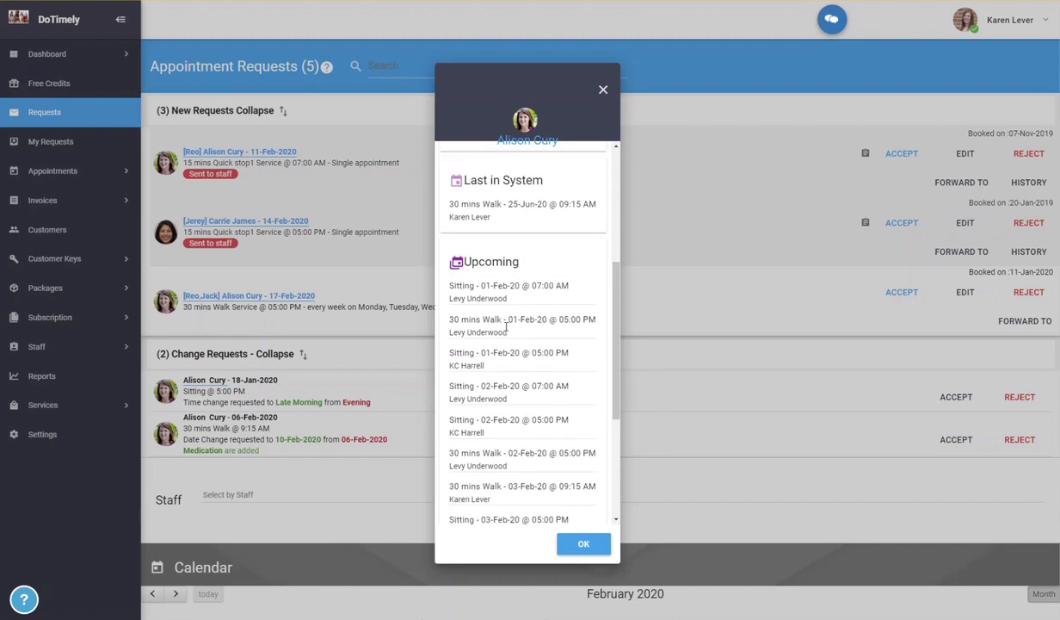
scroll(513, 312, "down", 4)
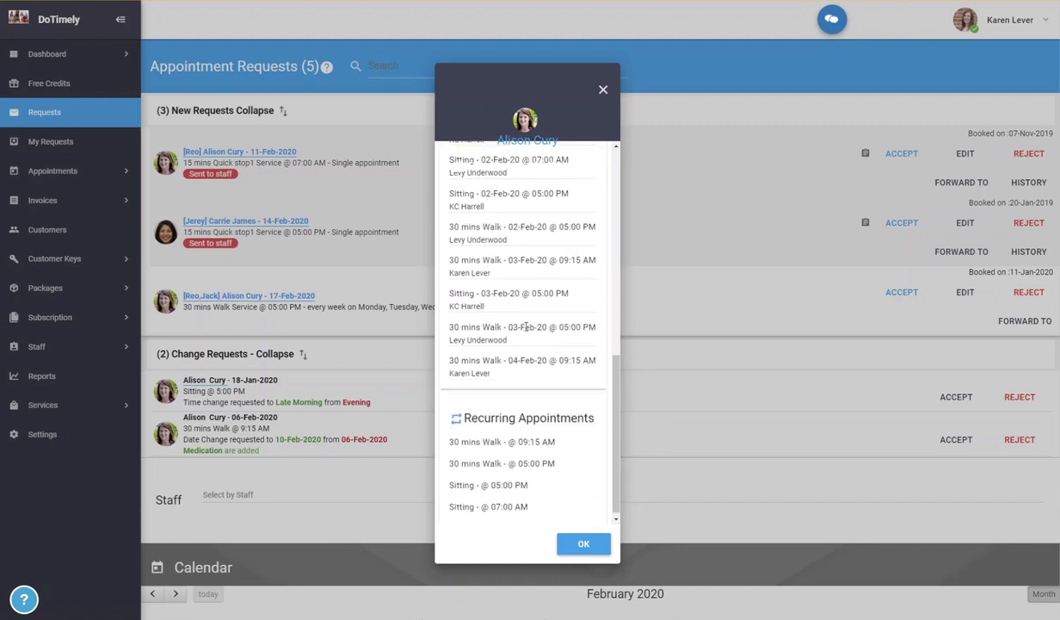
scroll(523, 406, "up", 10)
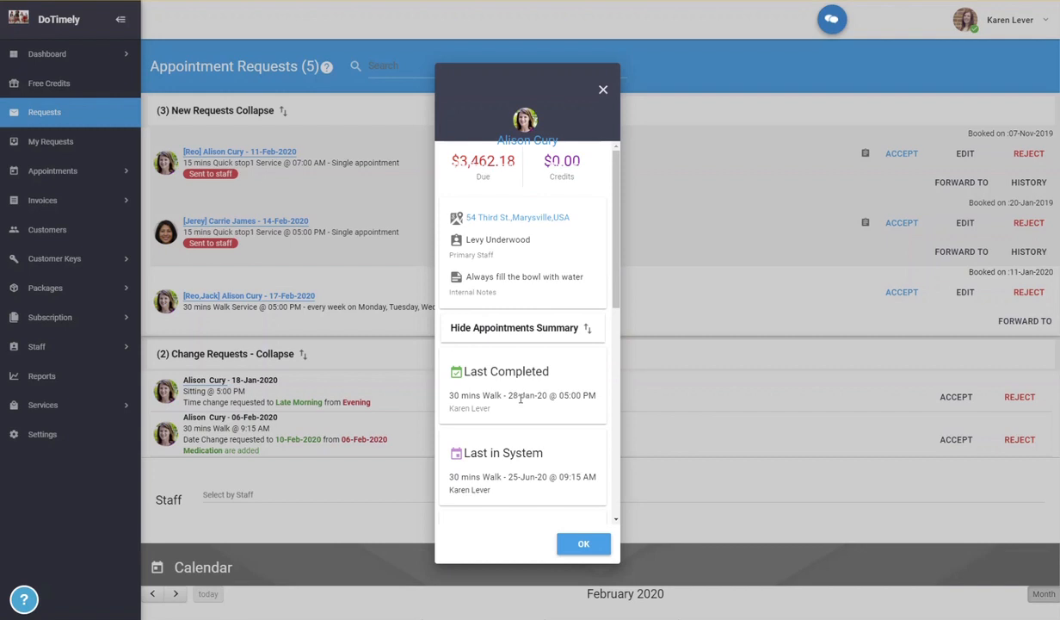
left_click(581, 543)
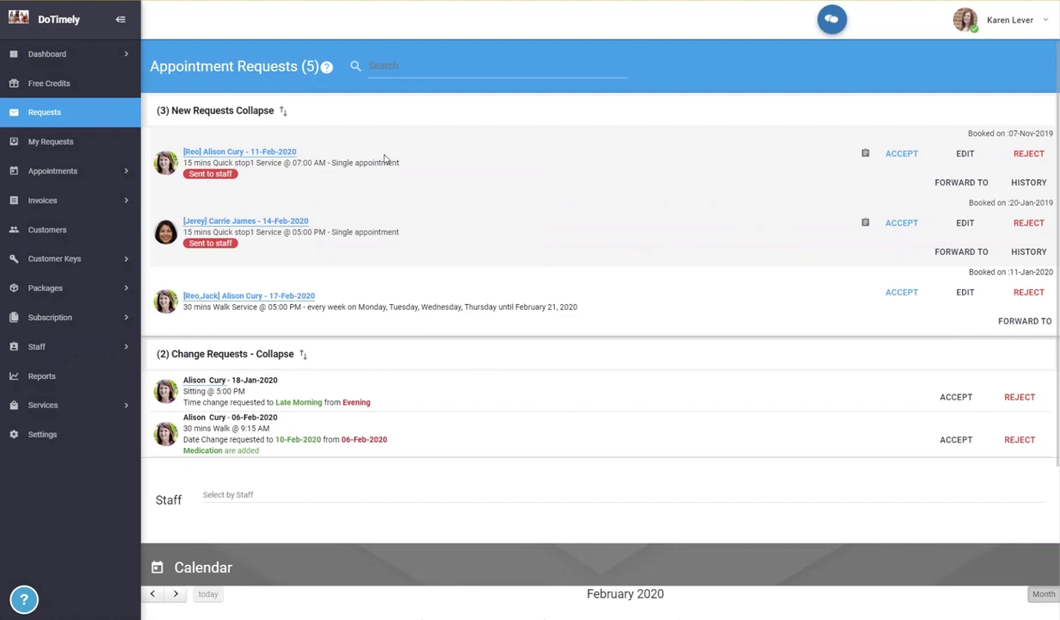
Step: View the staff choices offered for accepting the 11-Feb-2020 request, and close the assignment without selecting anyone
mouse_move(864, 160)
left_click(904, 155)
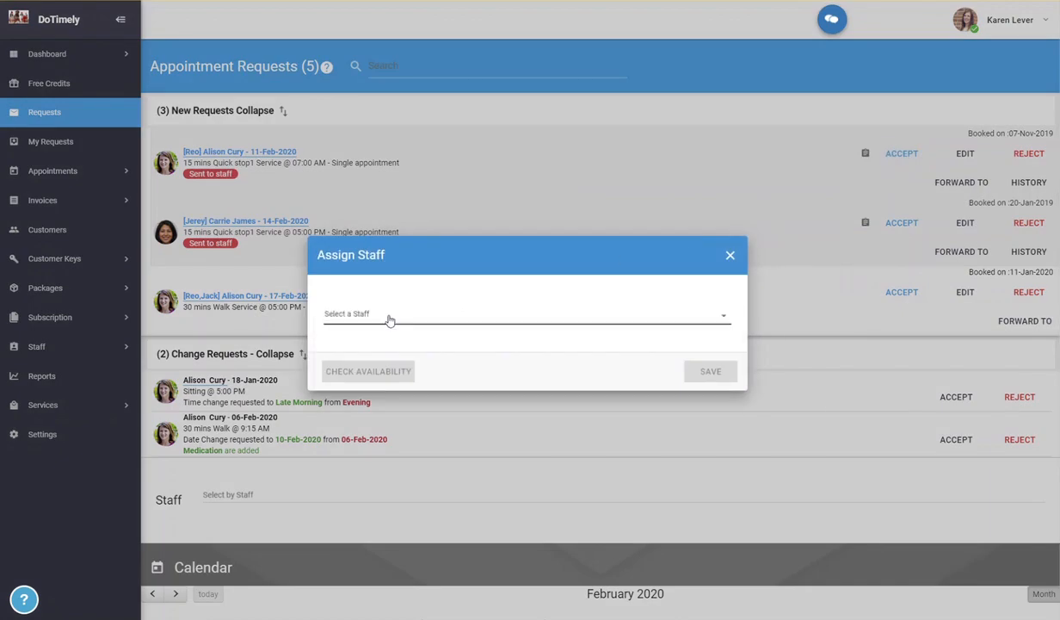
left_click(389, 319)
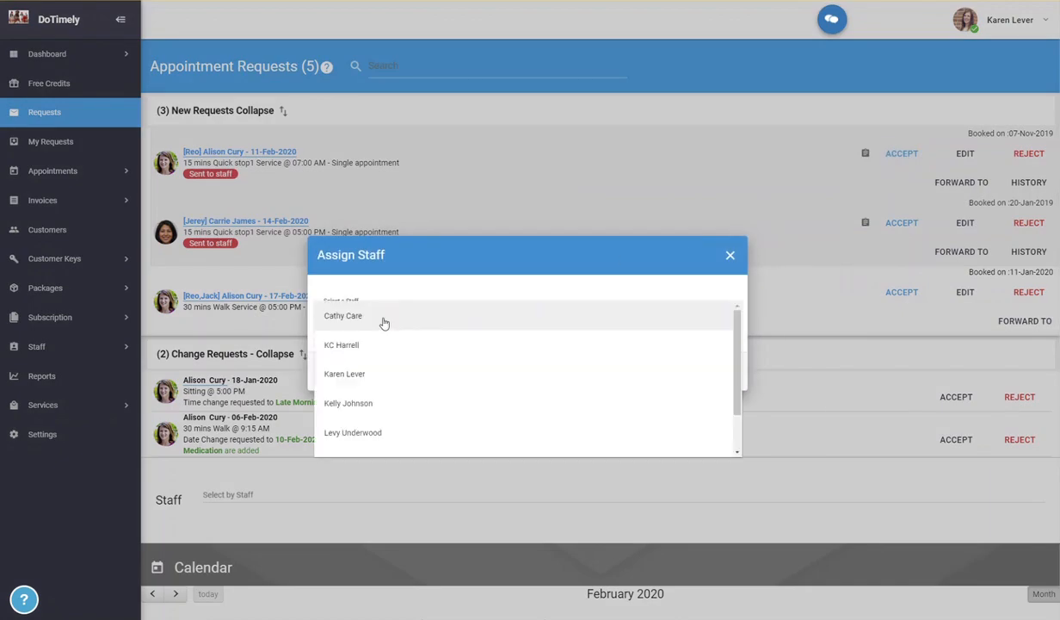
left_click(741, 293)
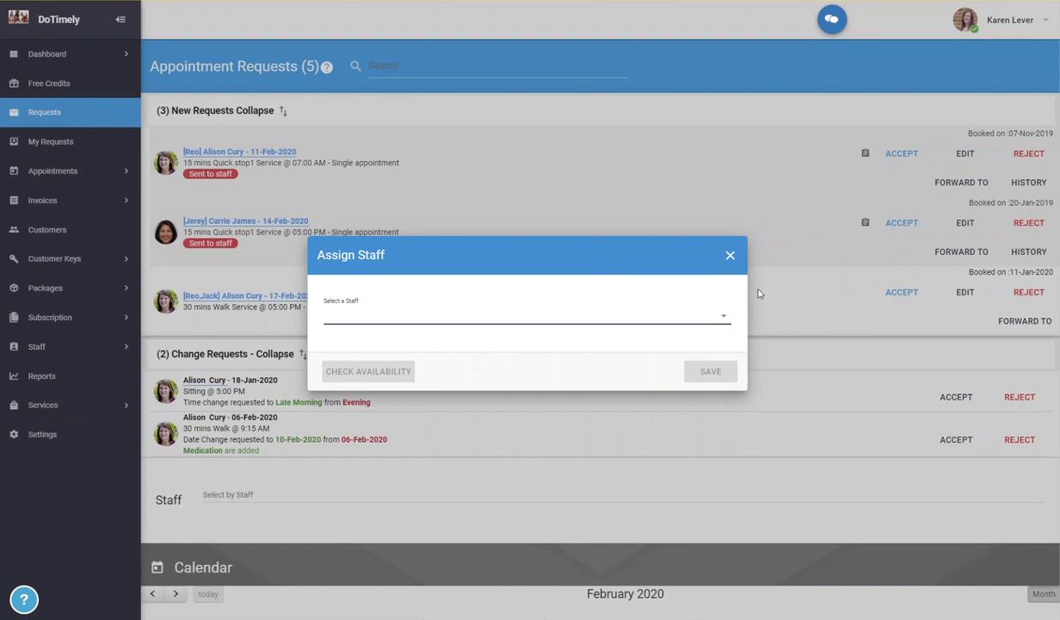
left_click(776, 194)
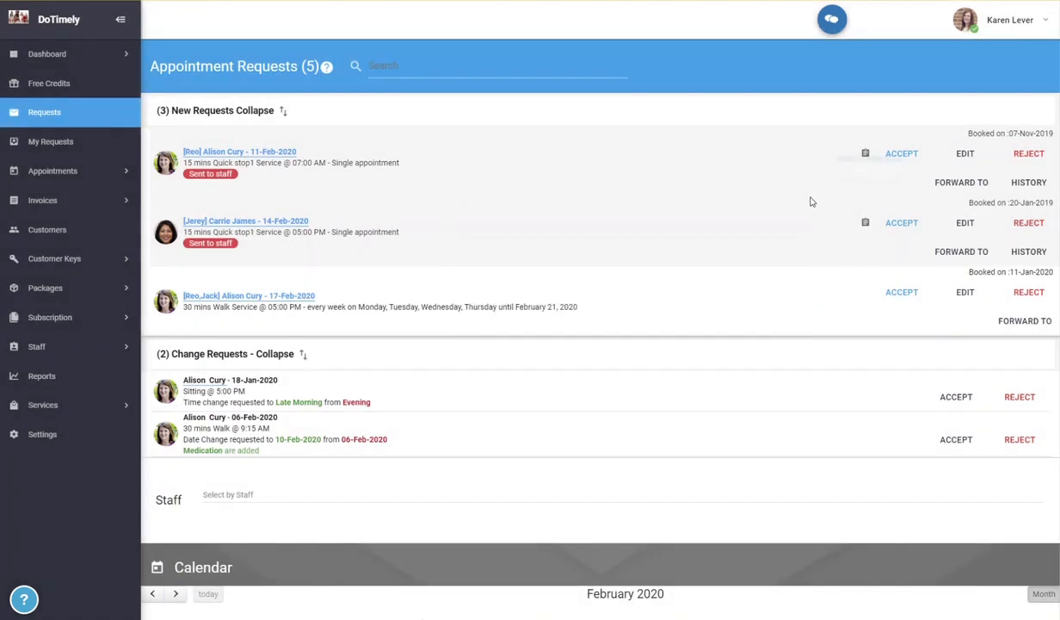
Step: Edit the 11-Feb-2020 Quick stop1 request to include the Nail Trim add-on and save the appointment
left_click(966, 155)
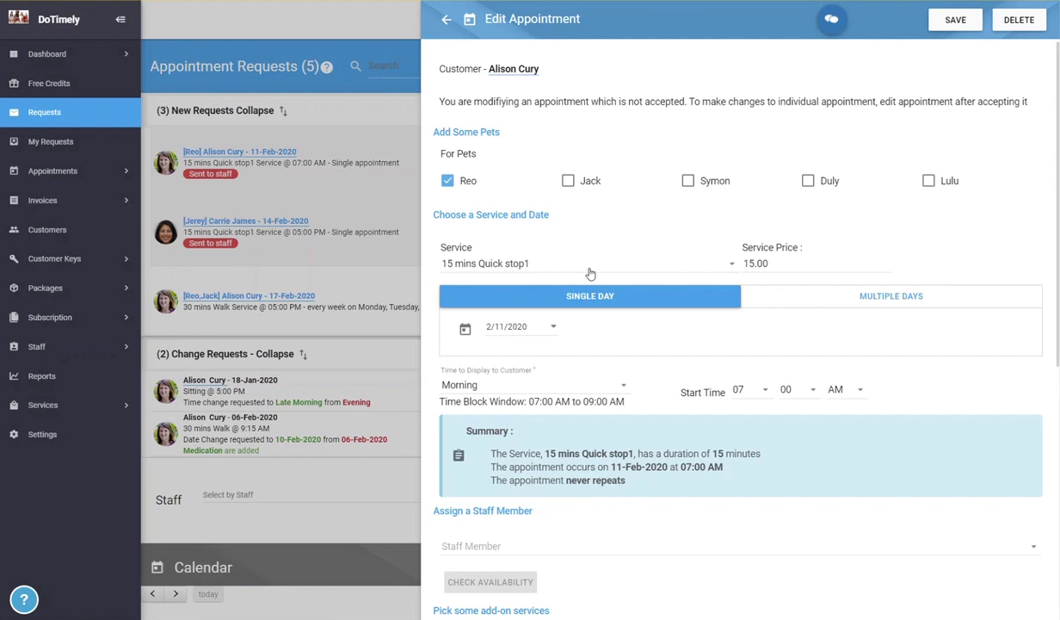
scroll(611, 443, "down", 3)
scroll(457, 426, "down", 1)
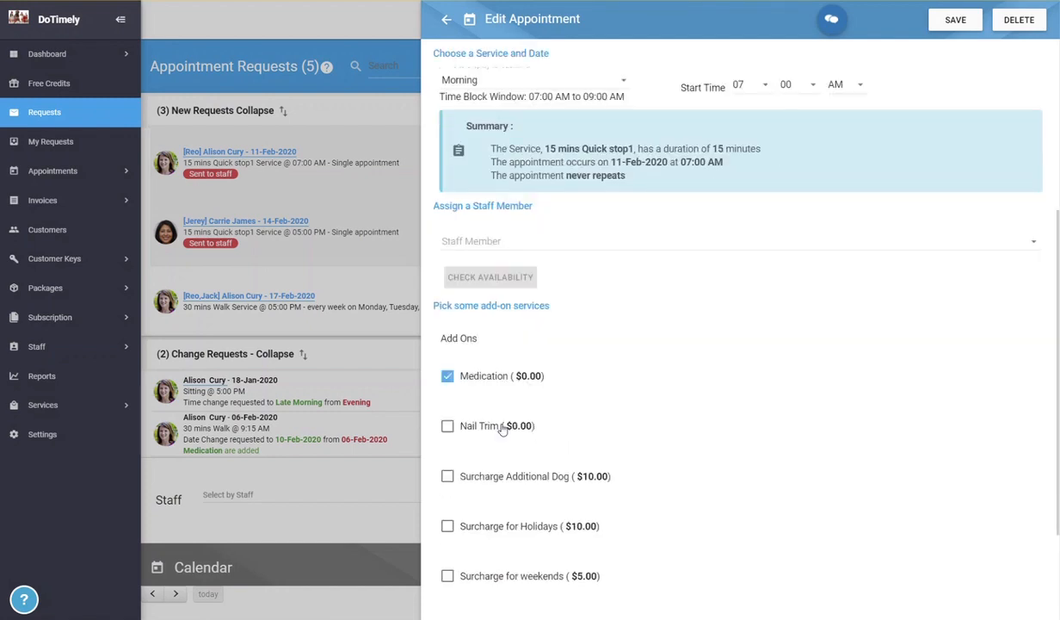
left_click(448, 428)
left_click(956, 19)
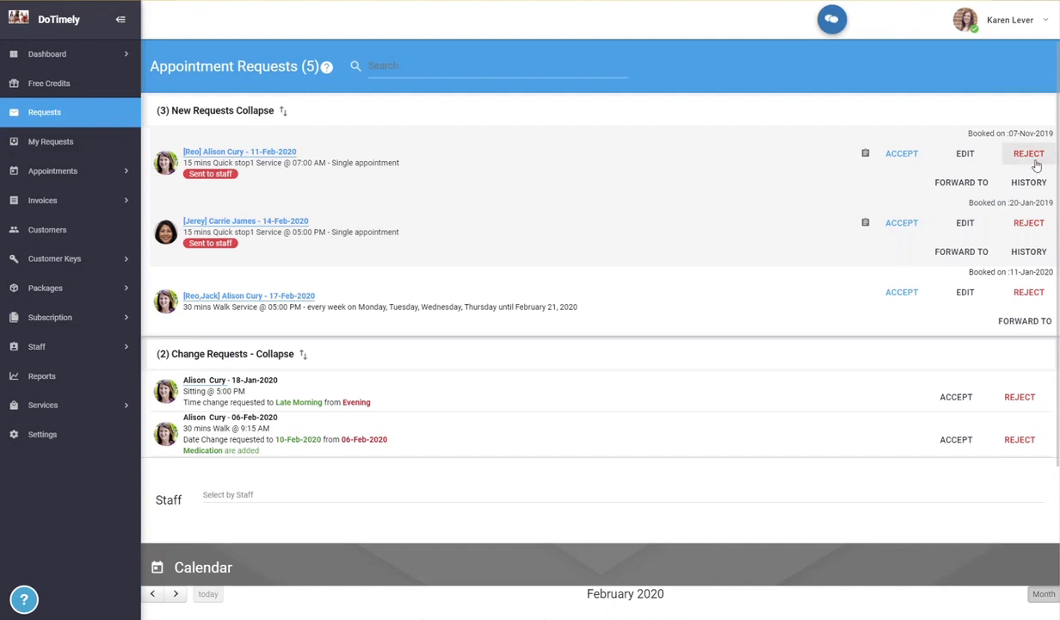
Step: Open the rejection confirmation for the 11-Feb-2020 request and dismiss it without rejecting
left_click(1034, 160)
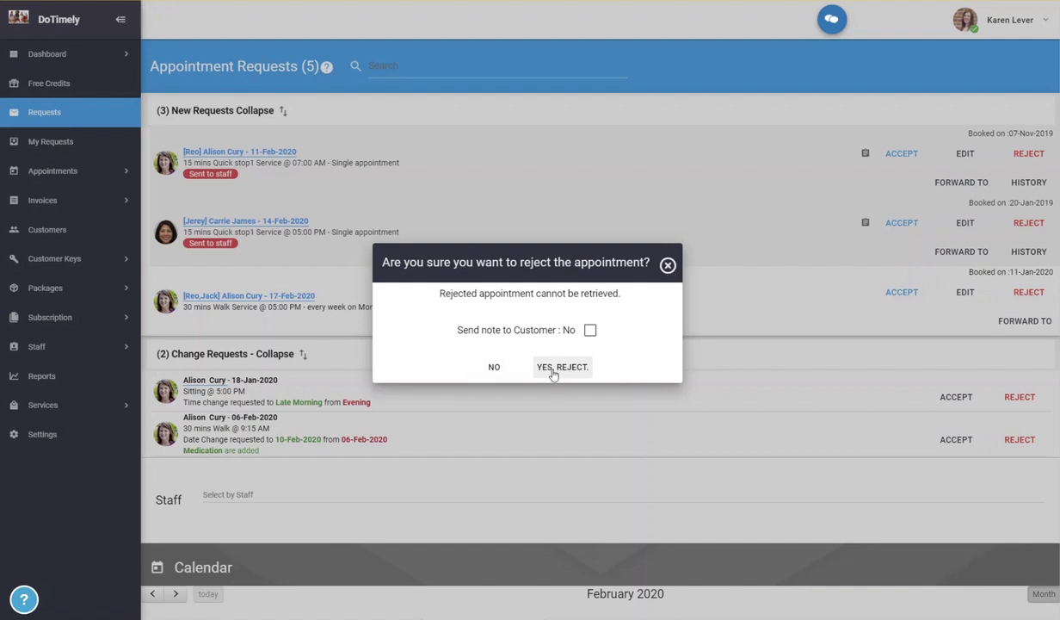
left_click(668, 266)
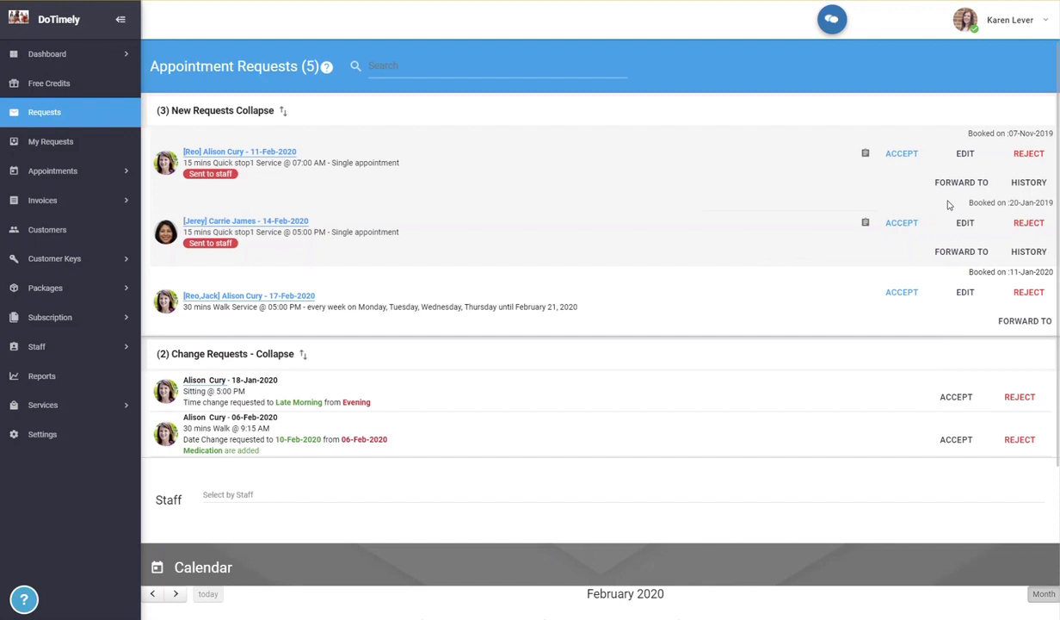
Step: Select the first three staff members for forwarding the 11-Feb-2020 request, check the first one's schedule conflicts, and close without sending
left_click(953, 182)
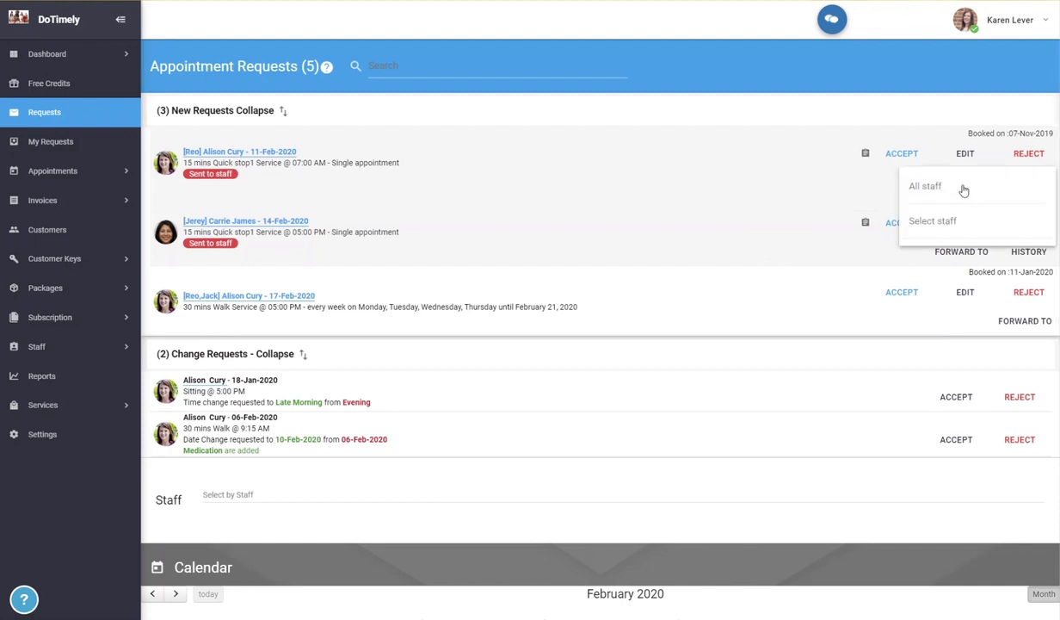
left_click(955, 223)
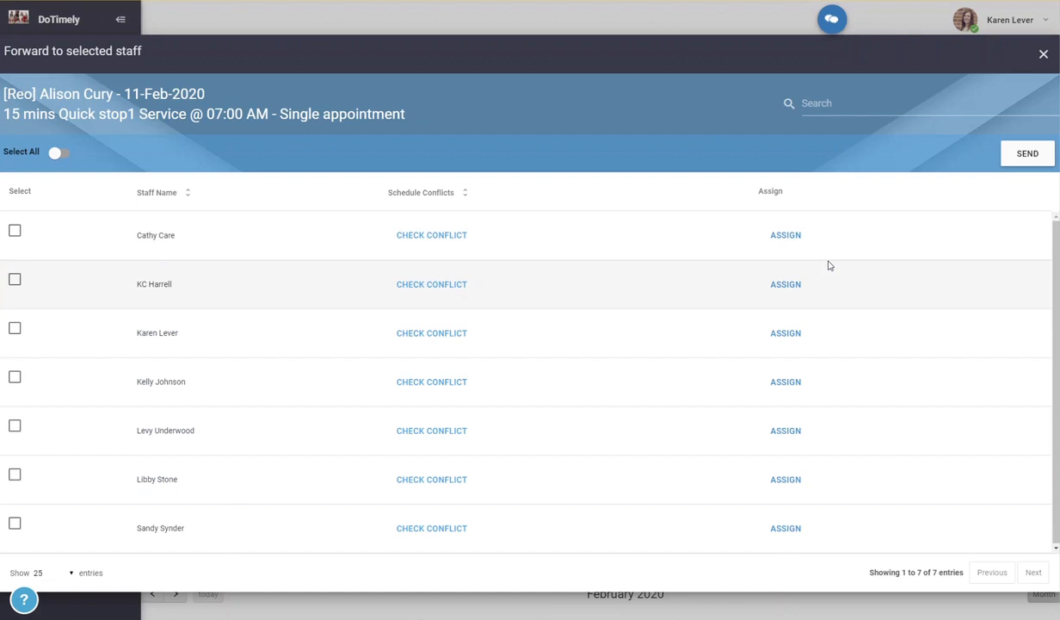
left_click(14, 232)
left_click(15, 280)
left_click(15, 328)
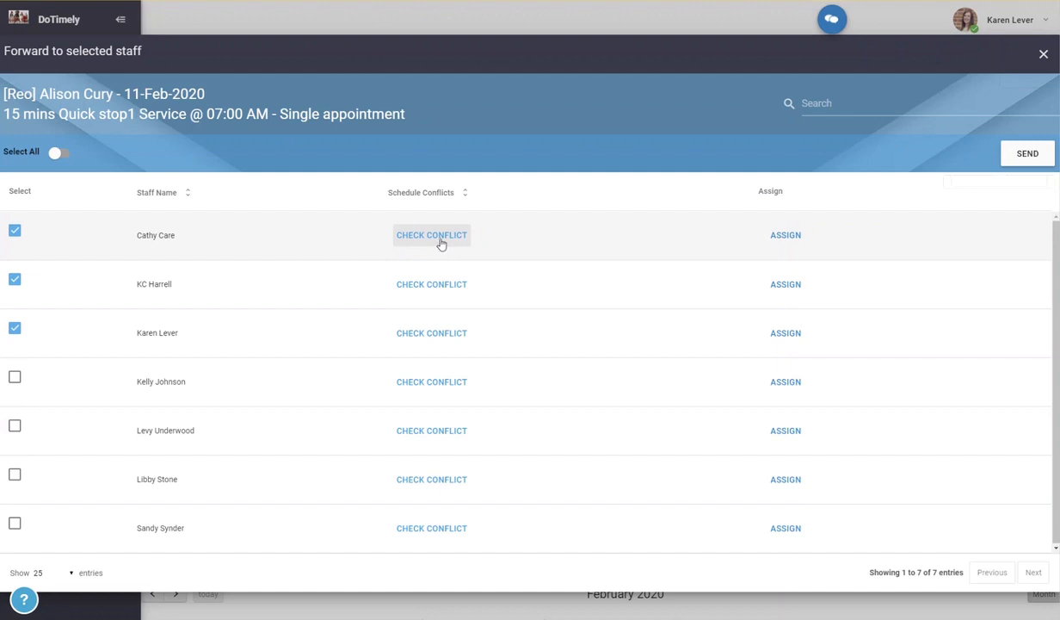
left_click(441, 244)
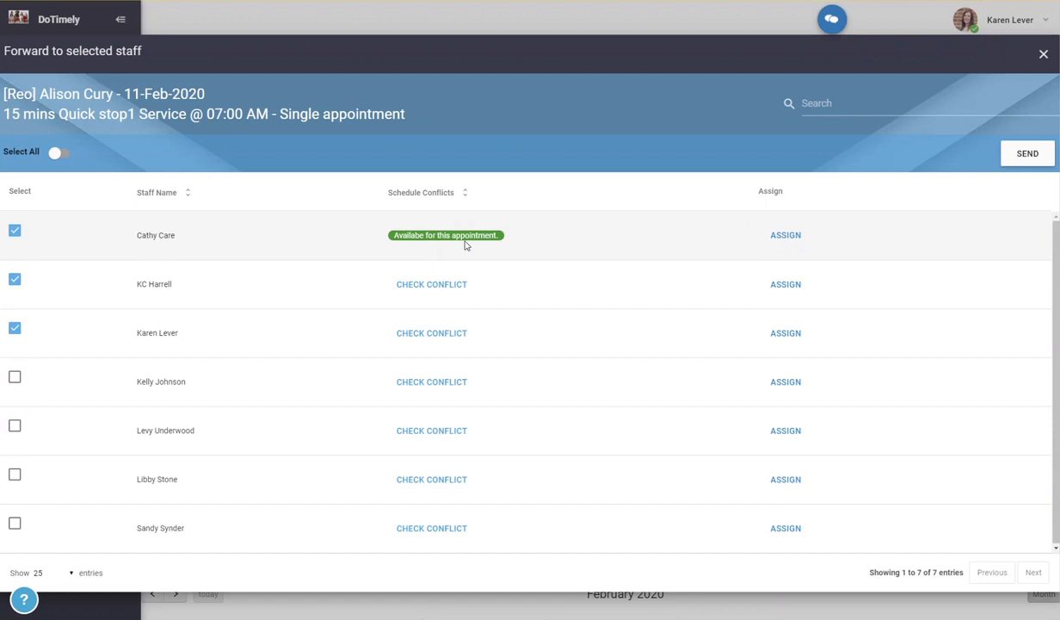
left_click(1043, 54)
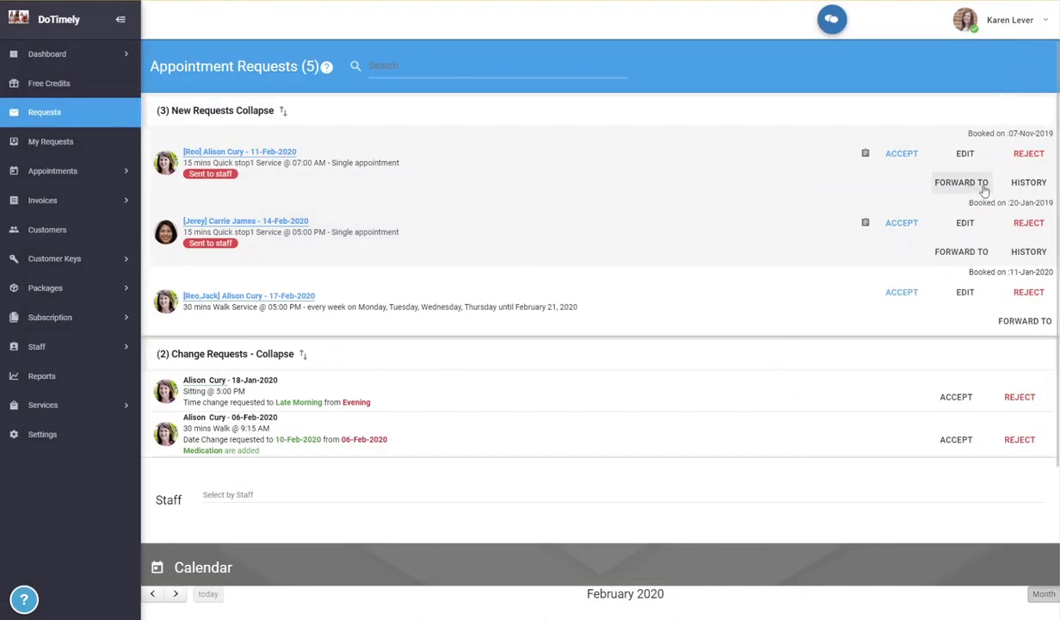
Step: View the request history of the 11-Feb-2020 Quick stop1 appointment and close it
left_click(1024, 184)
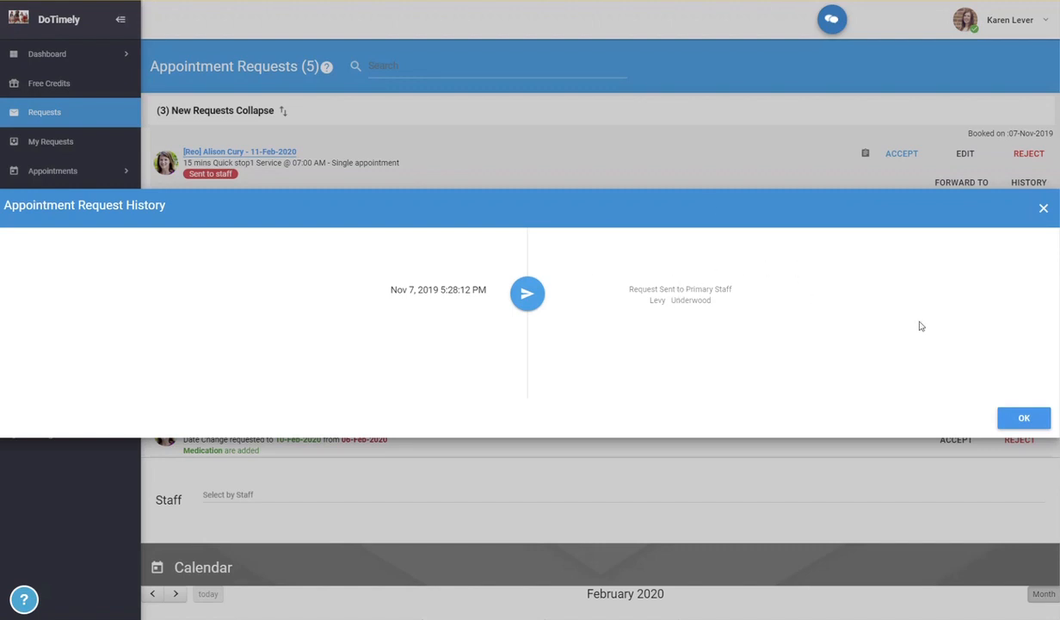
left_click(1043, 207)
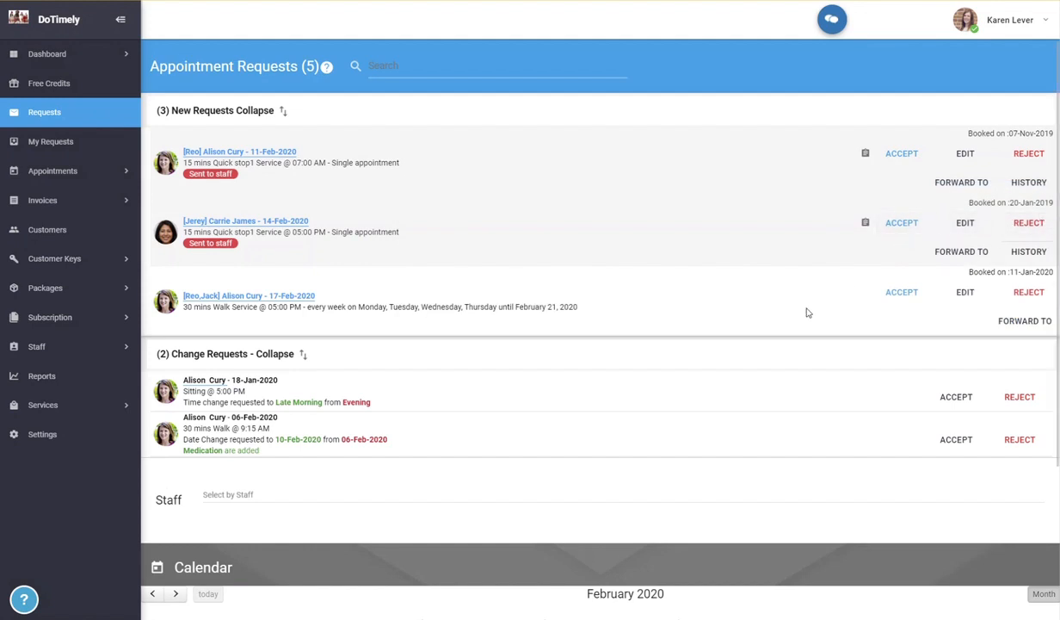
Step: Filter the requests calendar by a staff member's name and review that person's February 2020 appointments
scroll(826, 262, "down", 1)
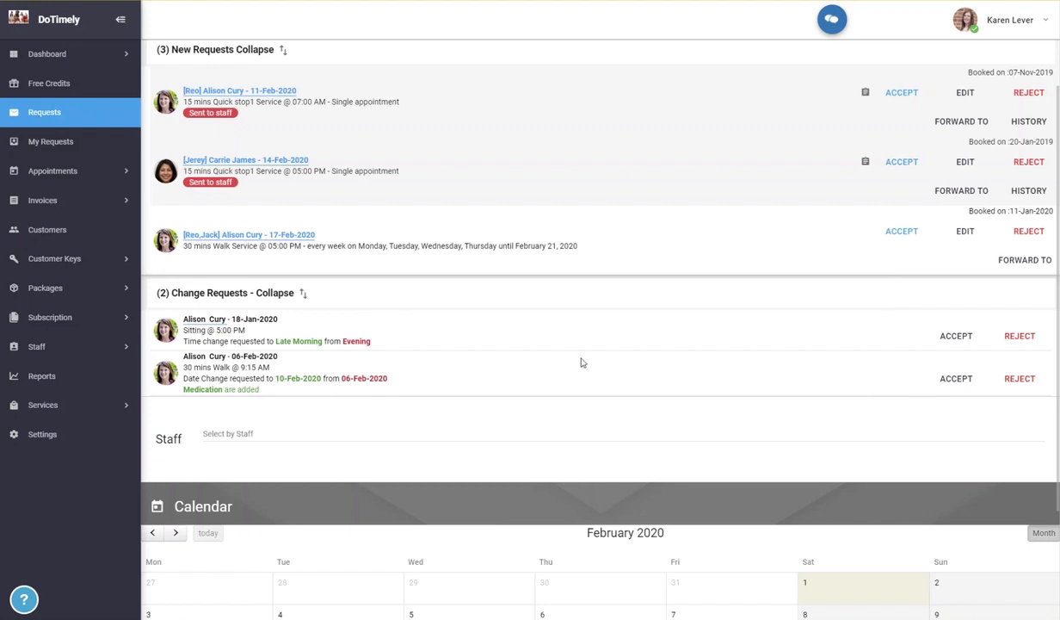
scroll(323, 336, "down", 3)
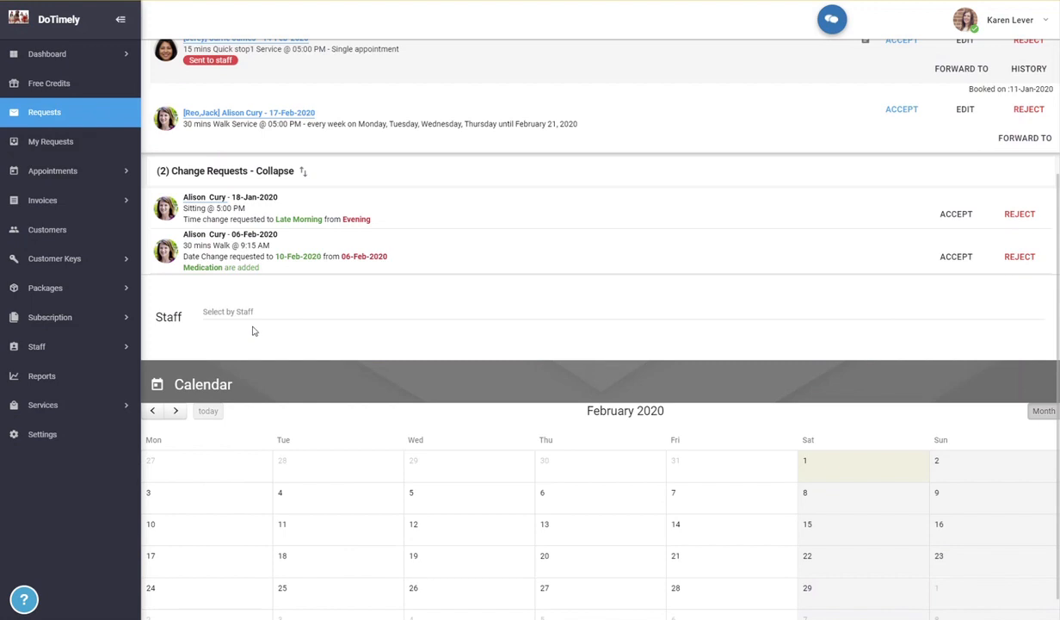
scroll(249, 329, "down", 1)
left_click(242, 278)
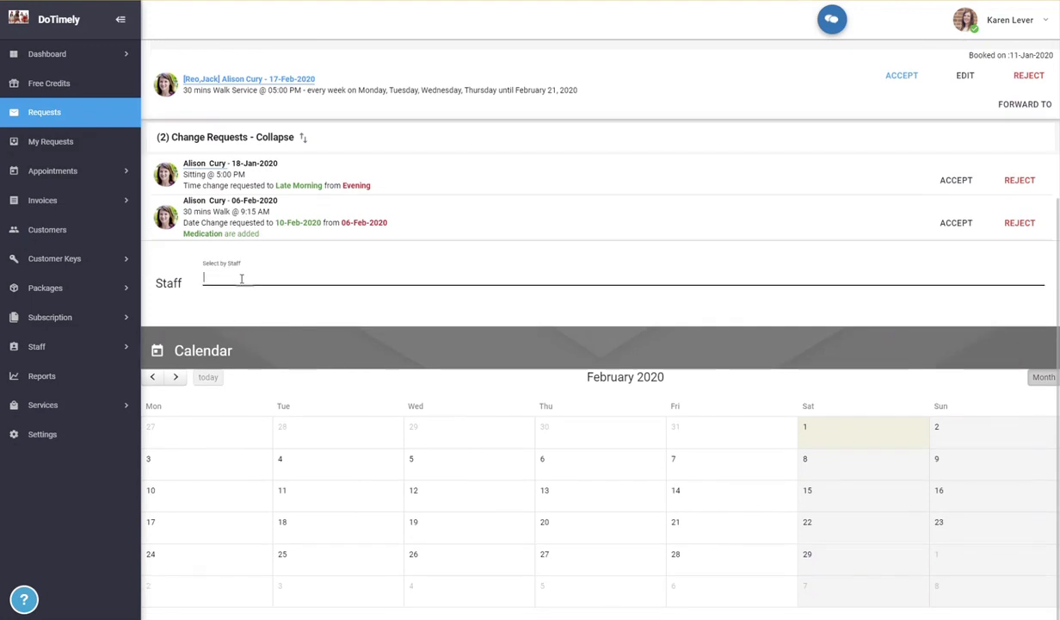
type("kc")
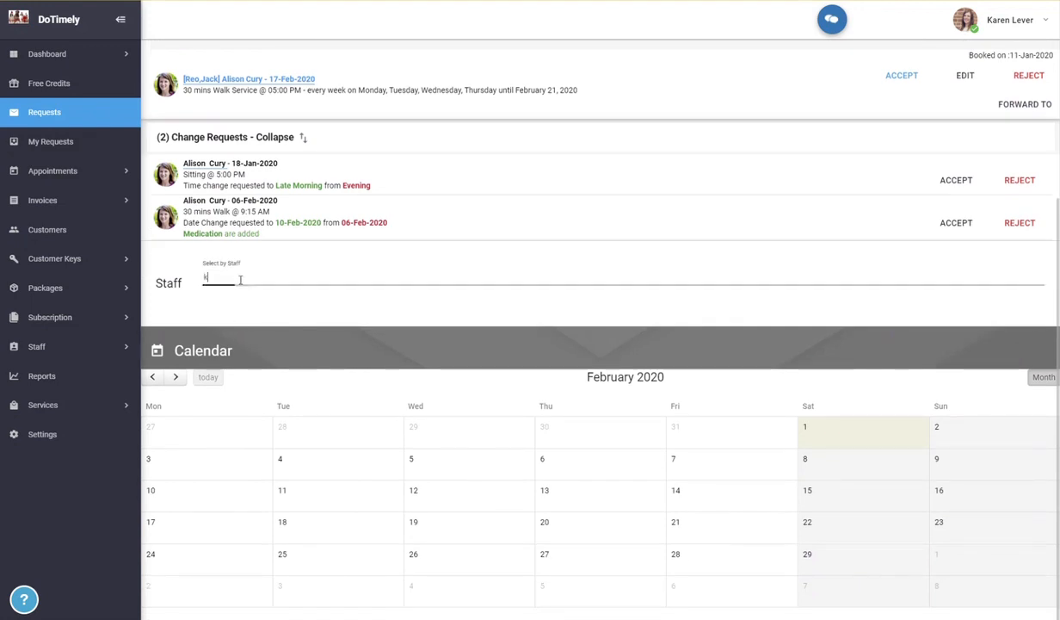
left_click(243, 303)
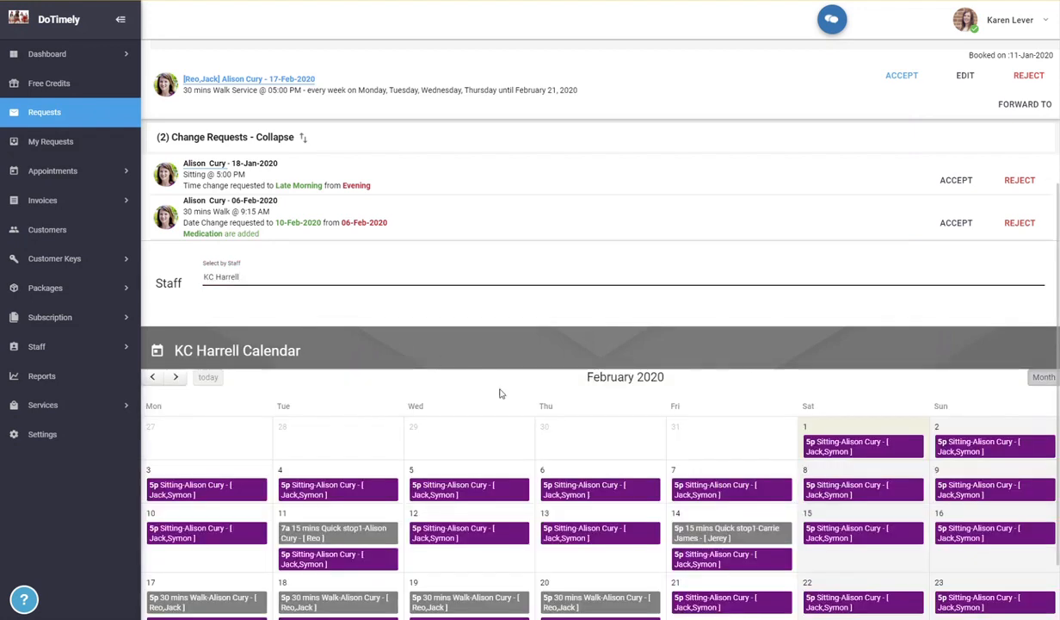
scroll(517, 398, "down", 1)
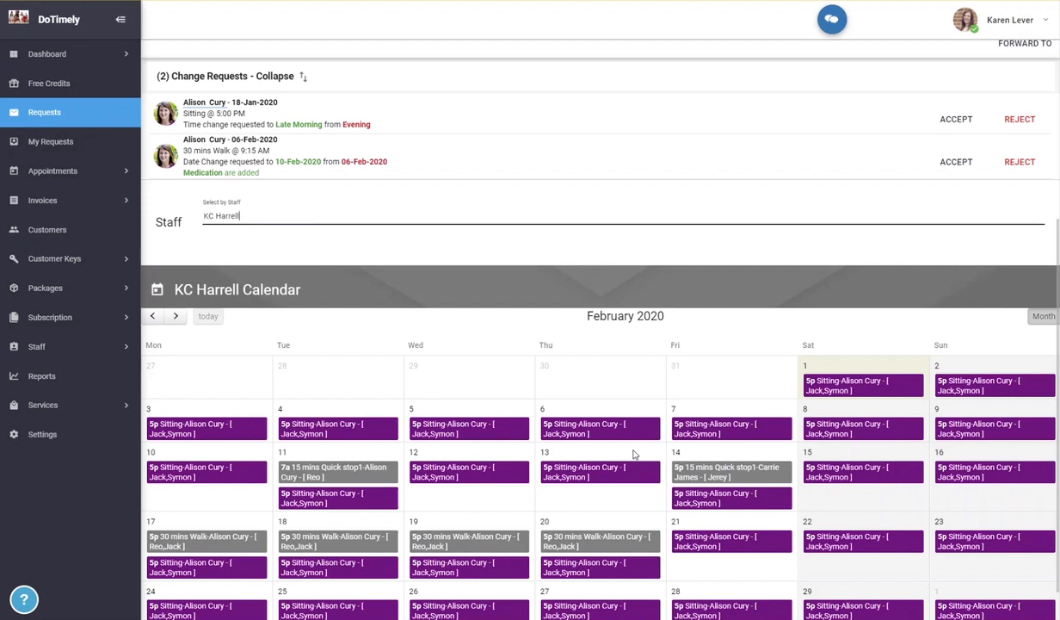
scroll(634, 454, "up", 1)
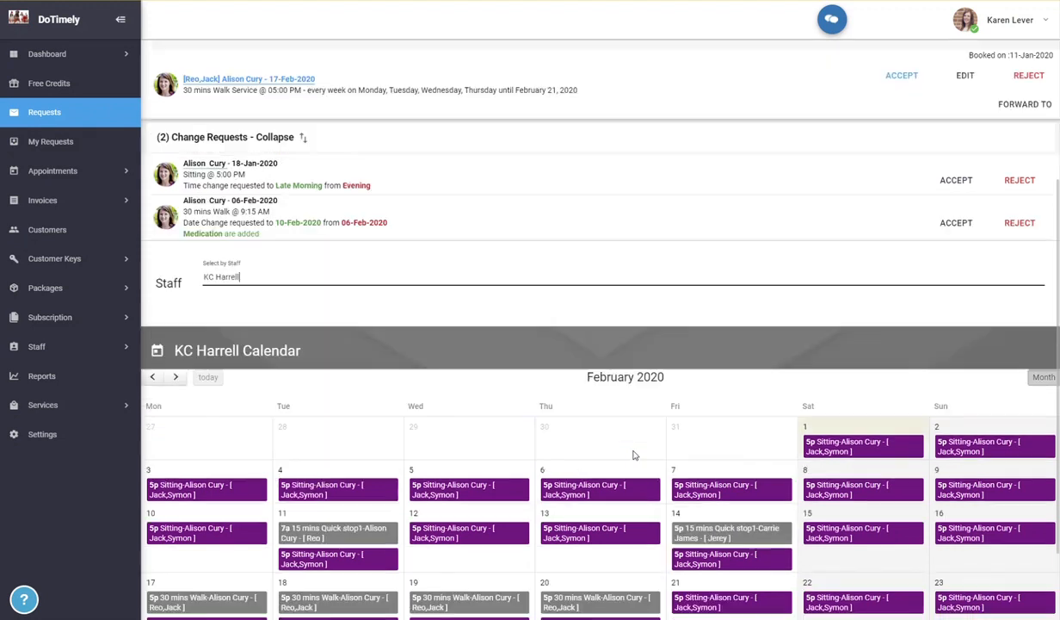